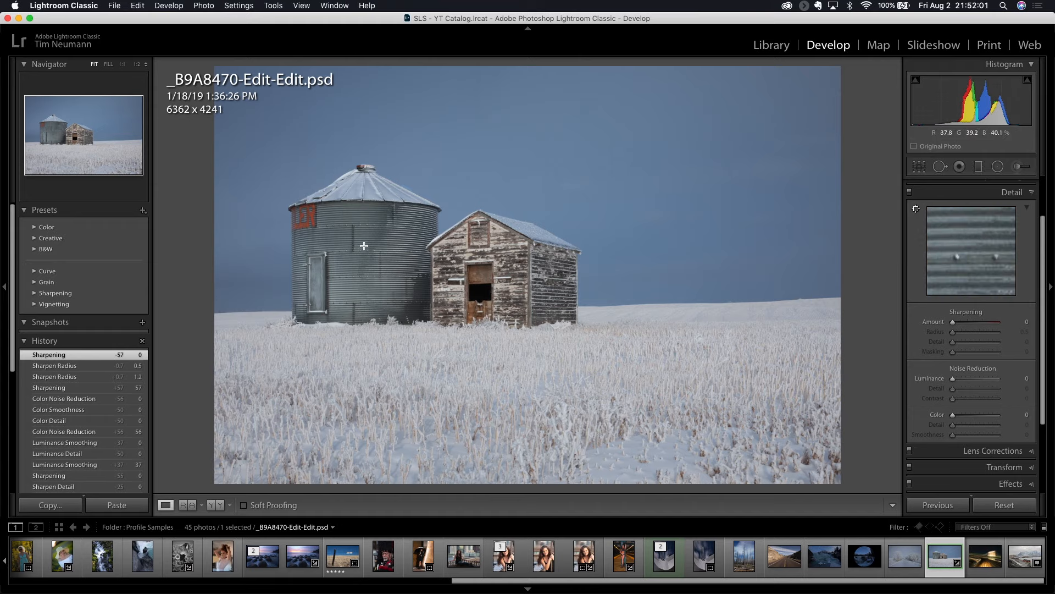
# Show the riveted part of the silo's corrugated wall in the detail preview
pyautogui.click(353, 243)
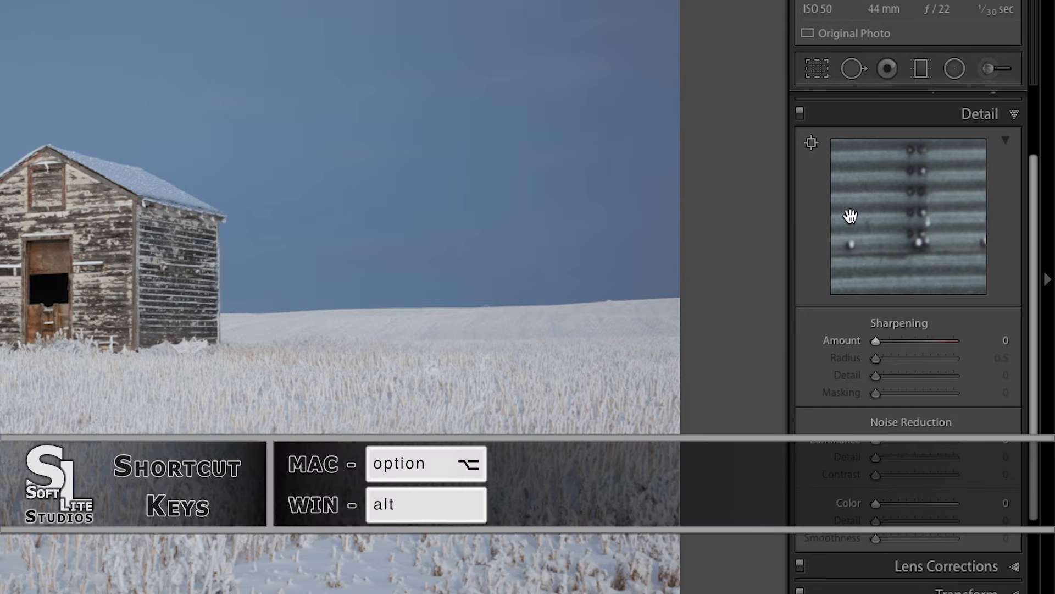
# Set the sharpening Amount to 50, Radius to 1.3, Detail to 59 and Masking to 63
pyautogui.press('alt')
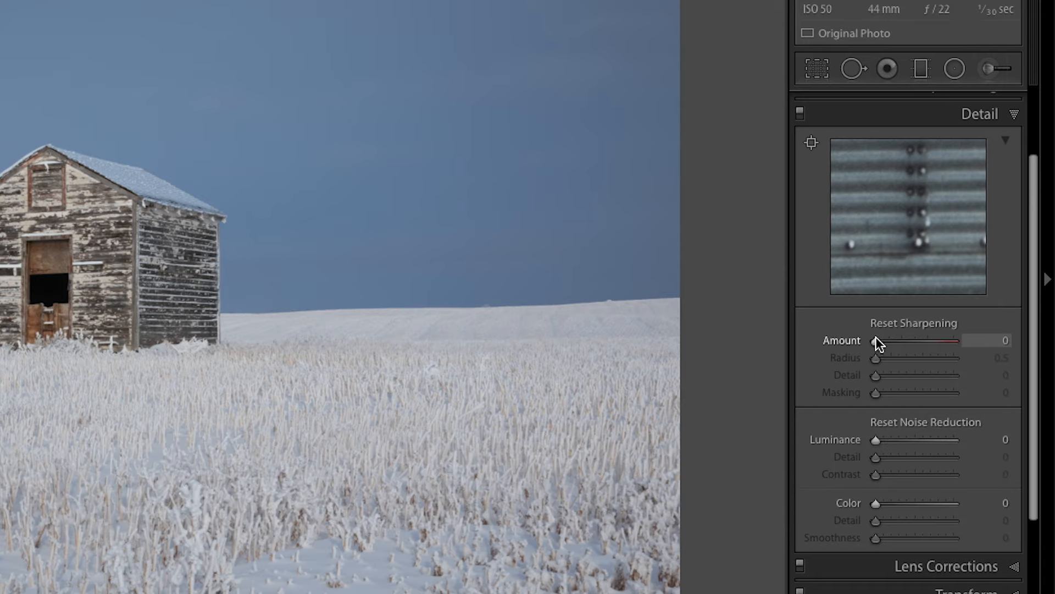
pyautogui.keyDown('alt'); pyautogui.click(874, 340); pyautogui.keyUp('alt')
pyautogui.moveTo(875, 341); pyautogui.dragTo(901, 359)
pyautogui.moveTo(875, 392); pyautogui.dragTo(925, 396)
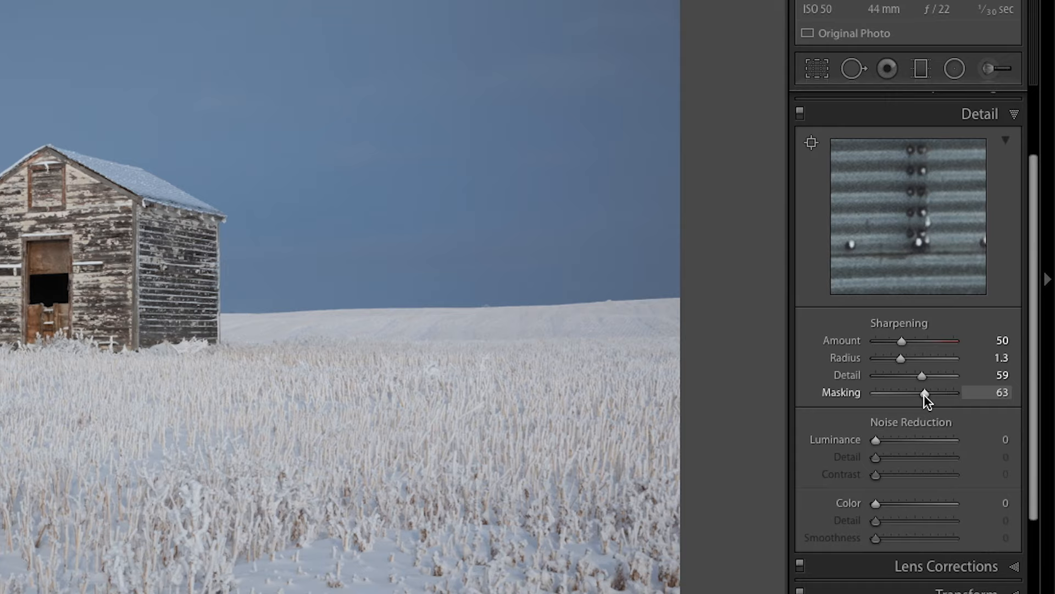
# Reset the sharpening Masking and Detail to 0, Radius to 0.5 and Amount to 0
pyautogui.doubleClick(926, 392)
pyautogui.doubleClick(923, 375)
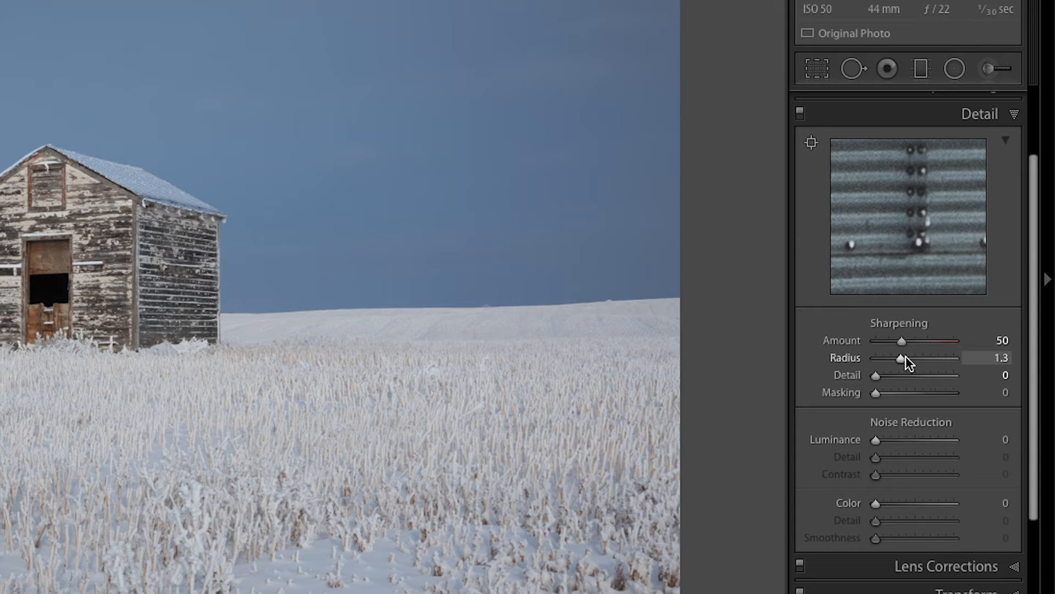
pyautogui.moveTo(901, 360); pyautogui.dragTo(852, 346)
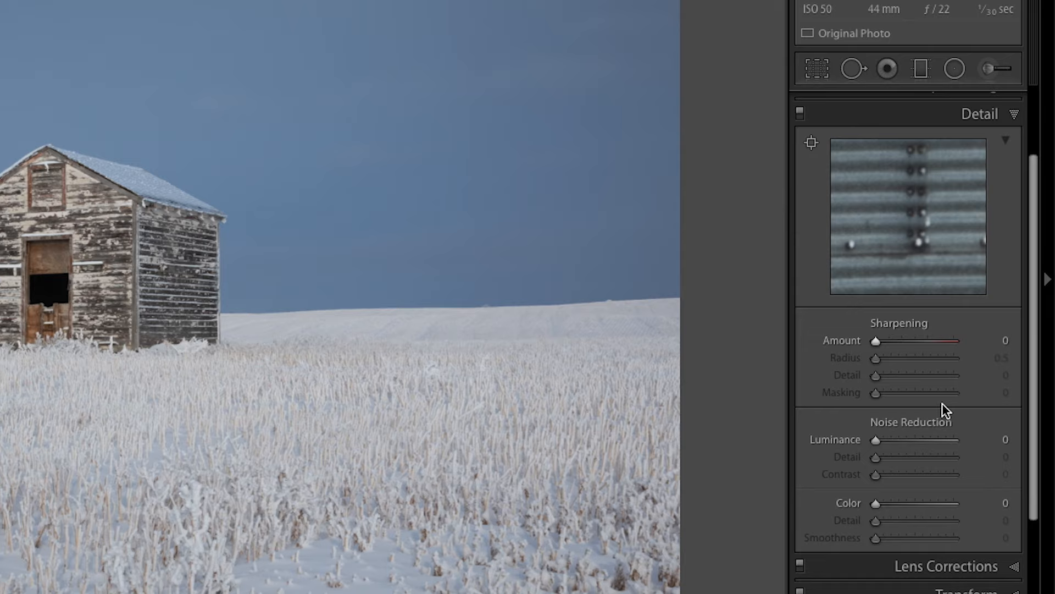
# Set the sharpening Amount to 83 and Radius to 2.3, judging the radius with the grayscale edge preview
pyautogui.moveTo(875, 340); pyautogui.dragTo(969, 363)
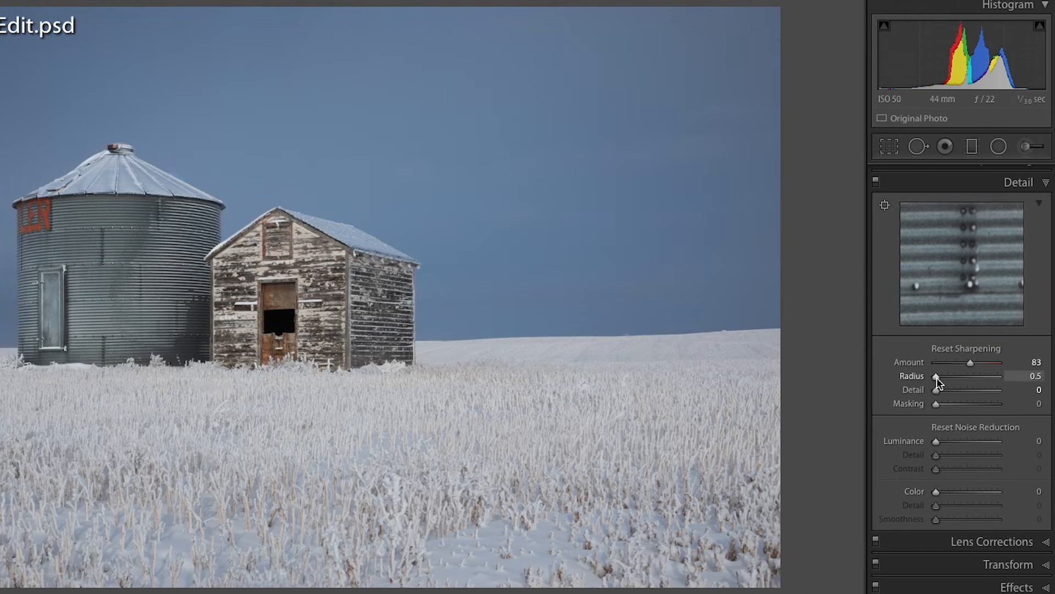
pyautogui.moveTo(936, 376); pyautogui.dragTo(954, 381)
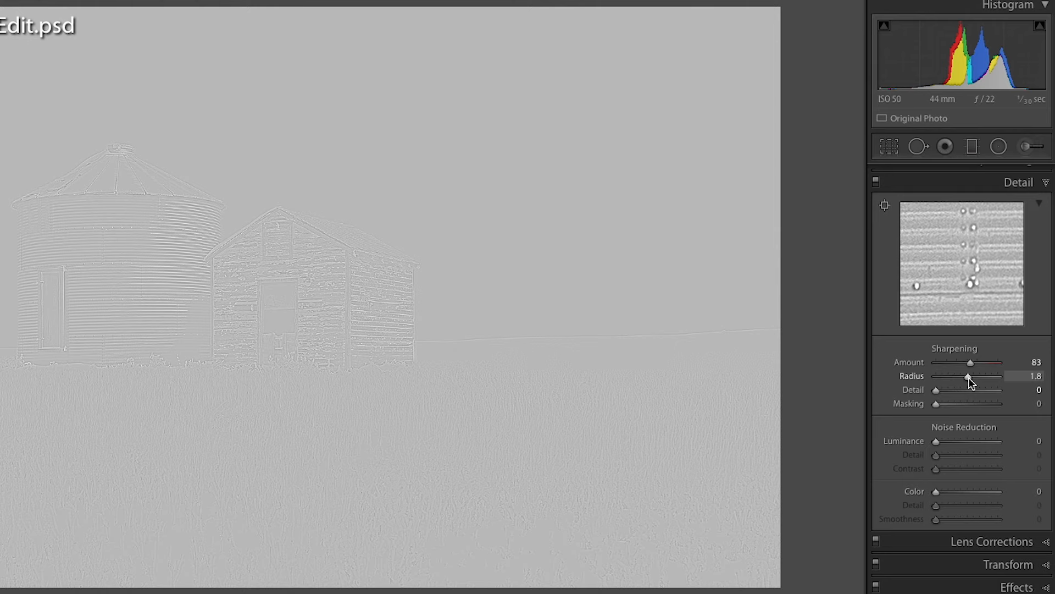
pyautogui.moveTo(963, 384)
pyautogui.mouseDown()
pyautogui.moveTo(1015, 393)
pyautogui.moveTo(965, 397)
pyautogui.moveTo(958, 381)
pyautogui.mouseUp()
pyautogui.moveTo(955, 377); pyautogui.dragTo(969, 376)
pyautogui.moveTo(970, 375); pyautogui.dragTo(1016, 375)
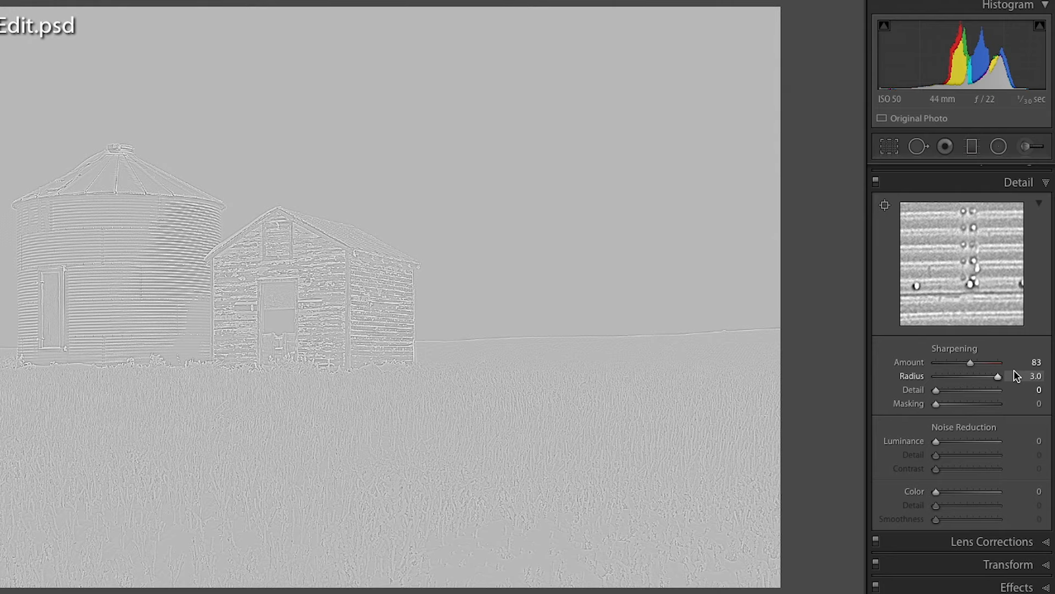
pyautogui.moveTo(1017, 376); pyautogui.dragTo(974, 381)
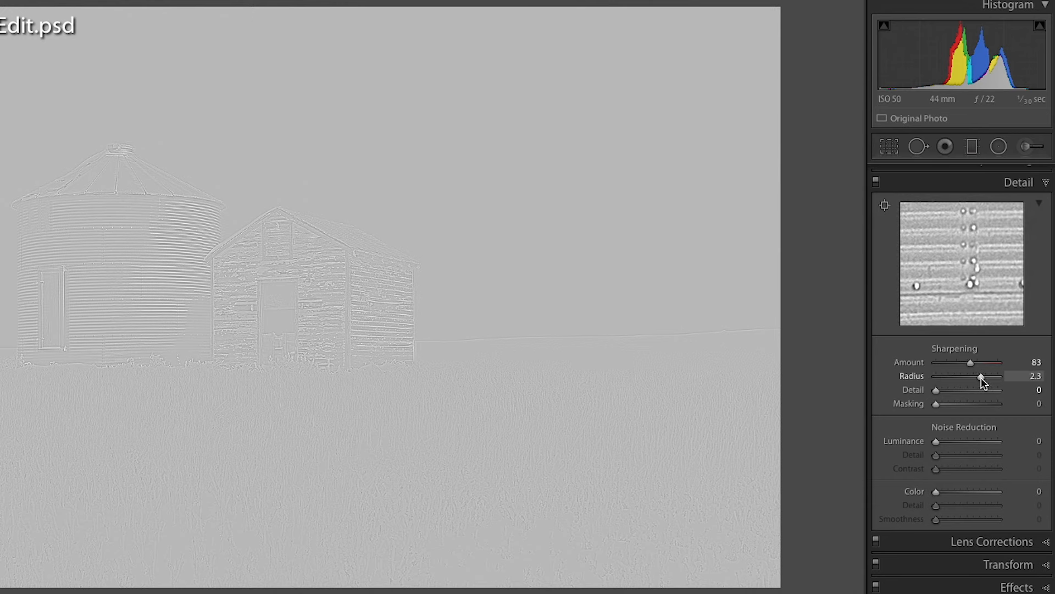
pyautogui.moveTo(983, 384); pyautogui.dragTo(983, 383)
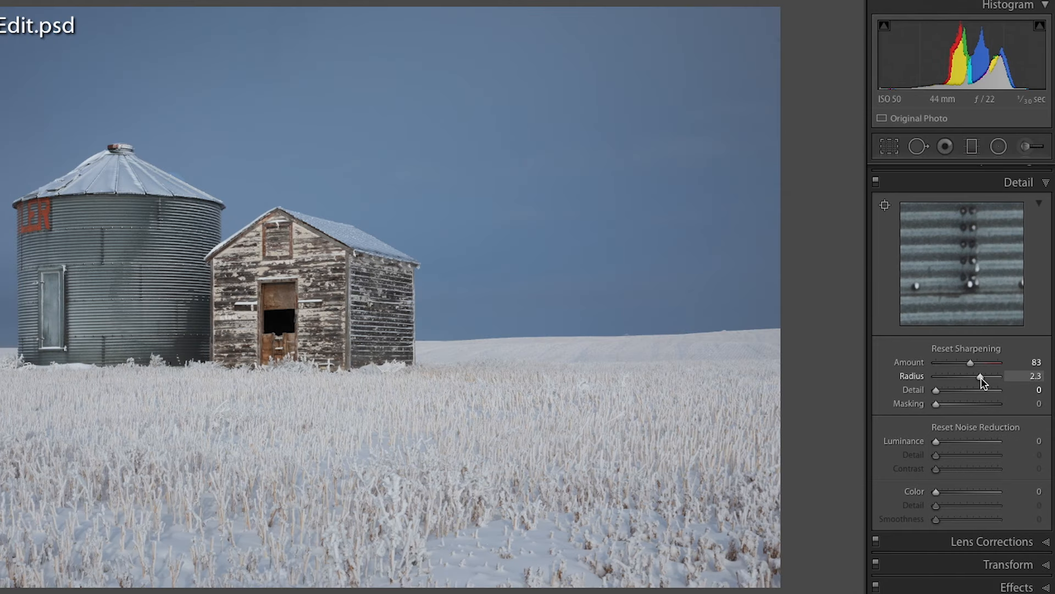
# Set the sharpening Detail to 63 while viewing the grayscale edge preview
pyautogui.moveTo(934, 391); pyautogui.dragTo(974, 392)
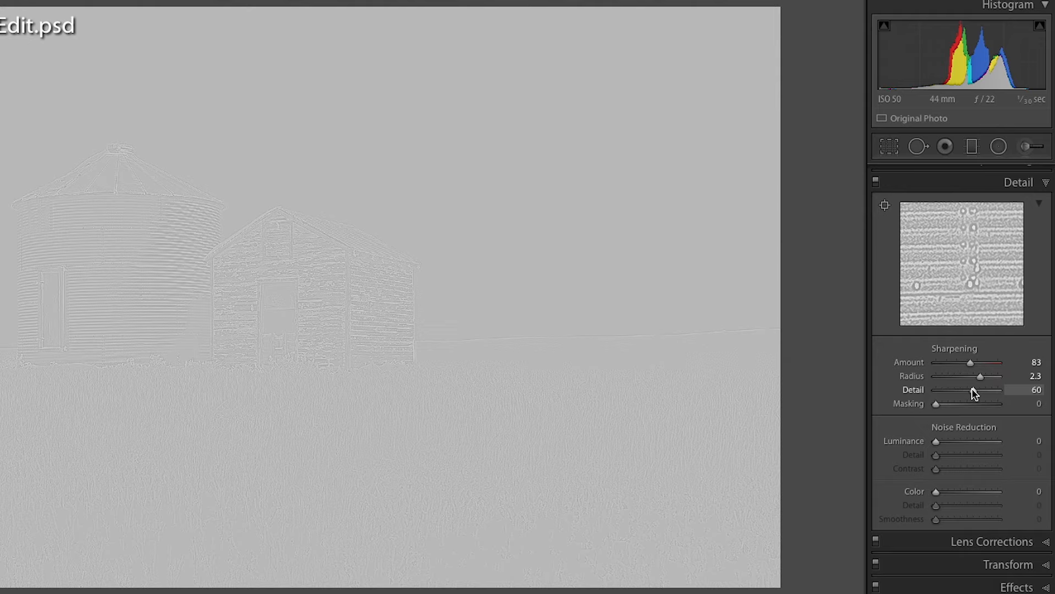
pyautogui.moveTo(976, 388)
pyautogui.mouseDown()
pyautogui.moveTo(992, 388)
pyautogui.moveTo(974, 389)
pyautogui.mouseUp()
pyautogui.moveTo(974, 389); pyautogui.dragTo(975, 389)
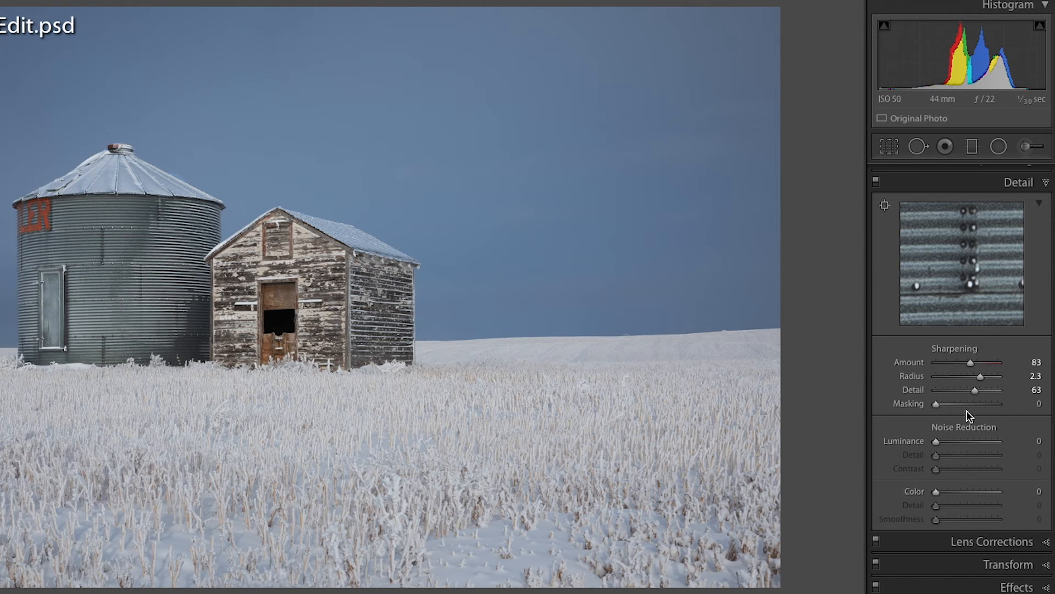
# Set the sharpening Masking to 70, using the black-and-white mask preview to keep the sky unsharpened
pyautogui.press('alt')
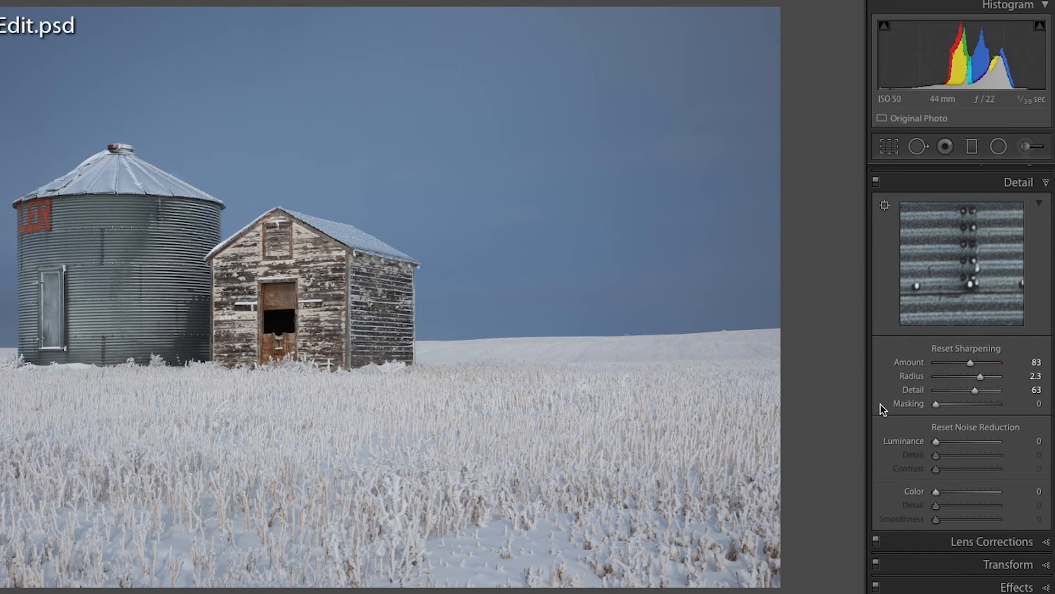
pyautogui.moveTo(935, 404); pyautogui.dragTo(980, 404)
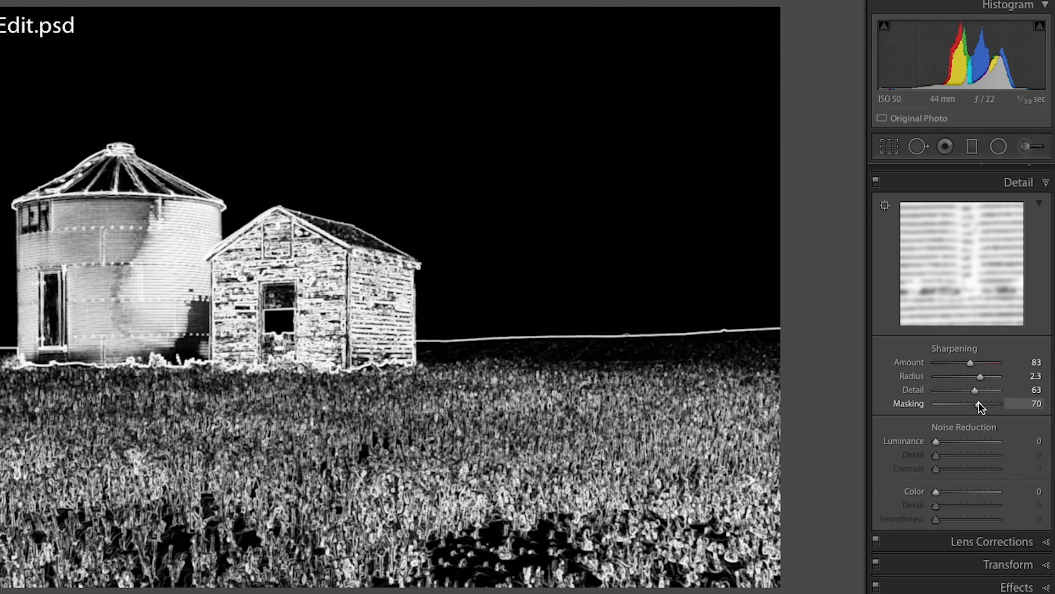
pyautogui.moveTo(981, 406); pyautogui.dragTo(981, 407)
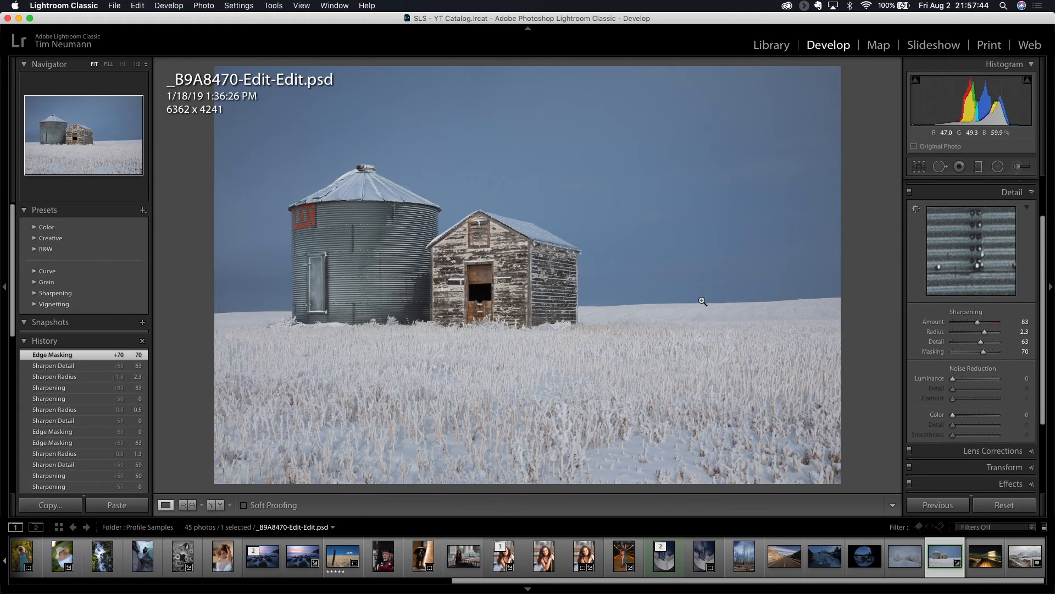
# Compare the whole photo before and after sharpening several times
pyautogui.press('\\')
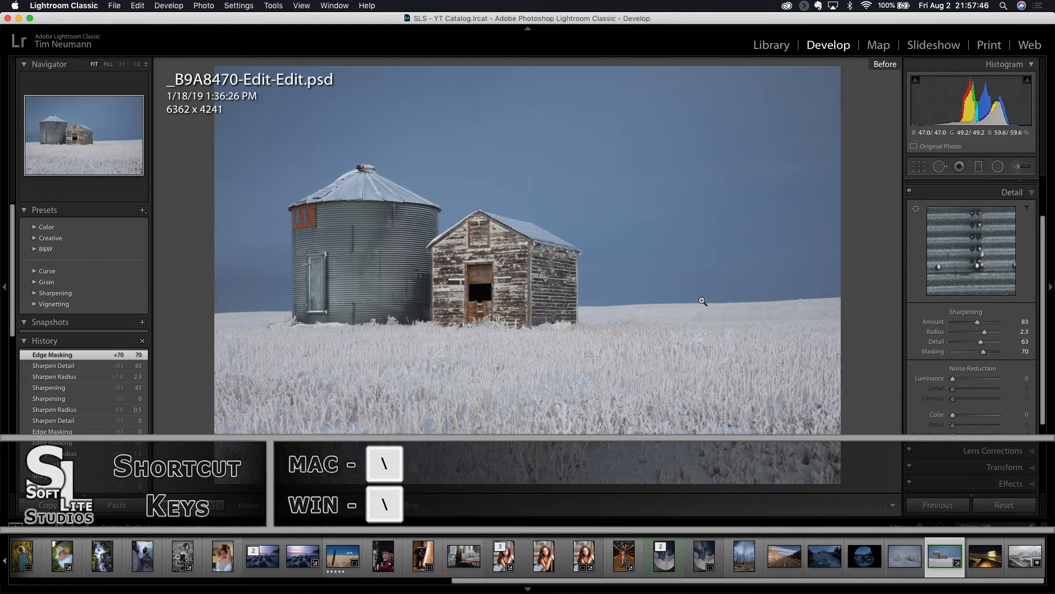
pyautogui.press('\\')
pyautogui.press('\\')
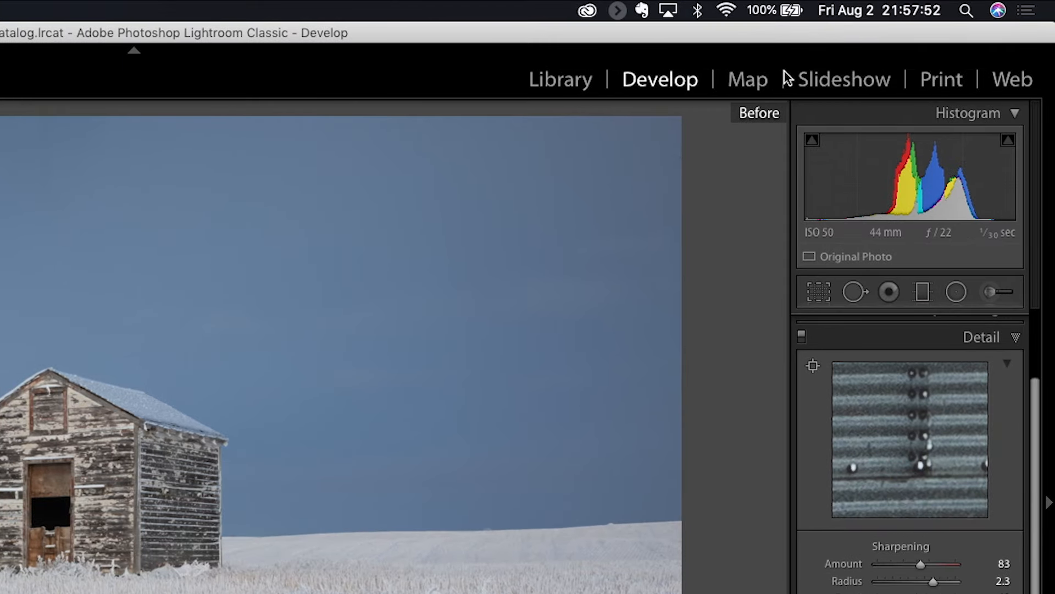
pyautogui.press('\\')
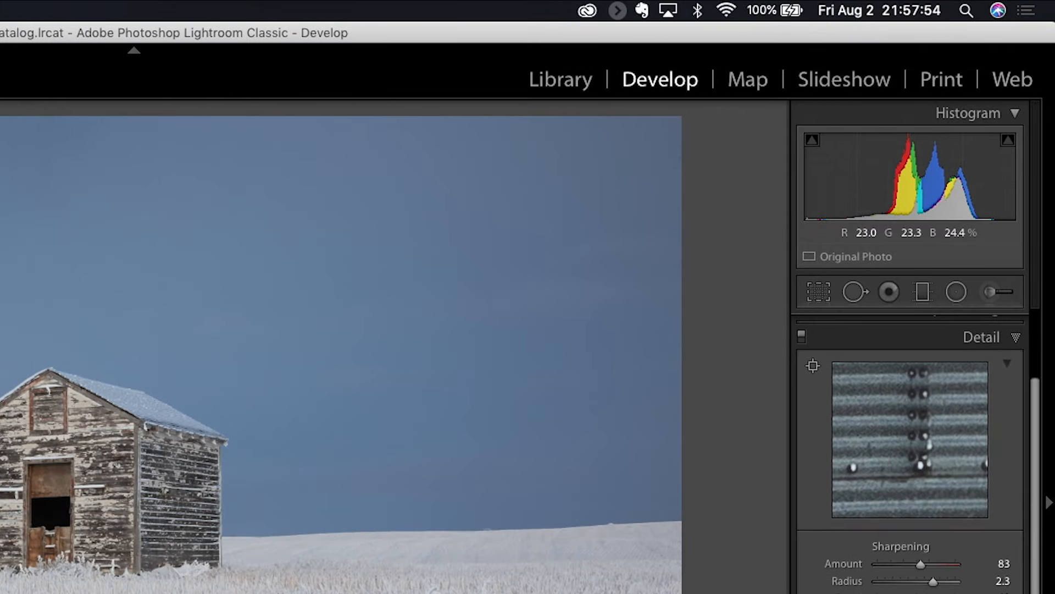
pyautogui.press('\\')
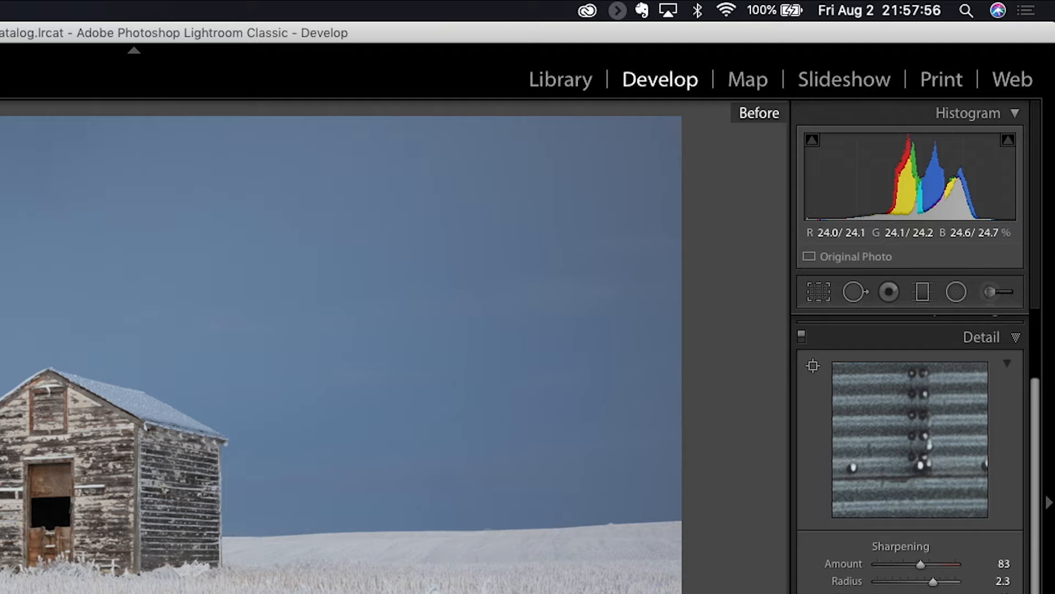
pyautogui.press('\\')
# Compare the silo wall and shed roof edge before and after sharpening at close magnification
pyautogui.press('z')
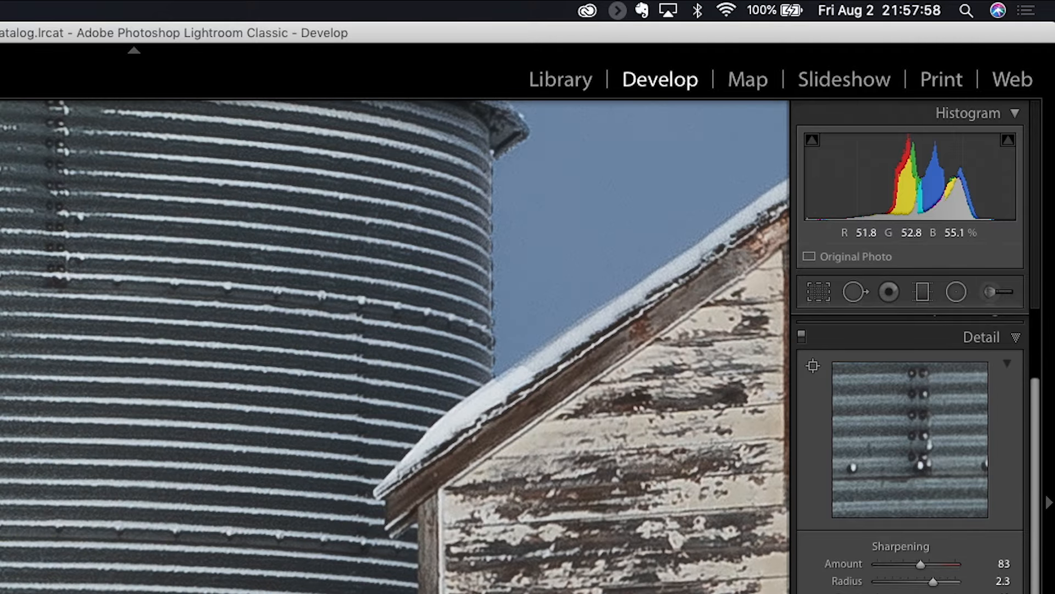
pyautogui.press('\\')
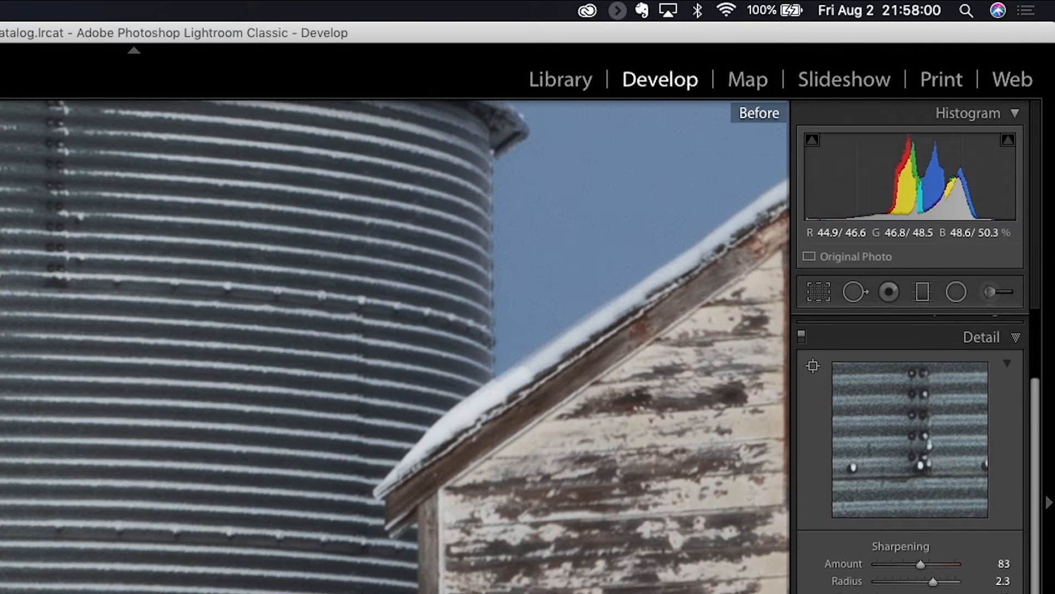
pyautogui.press('\\')
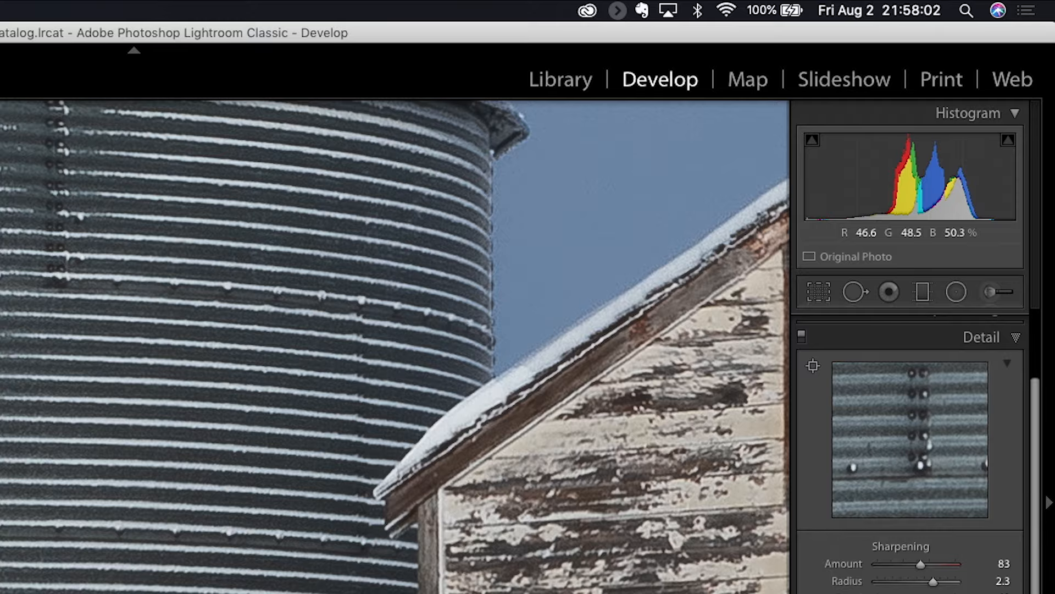
pyautogui.press('\\')
pyautogui.press('\\')
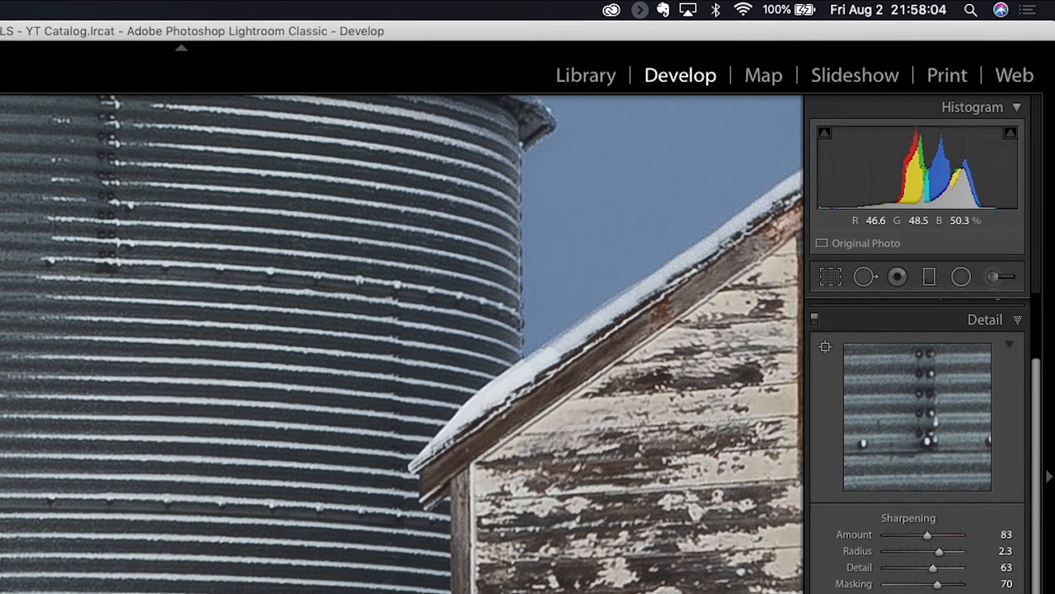
pyautogui.press('\\')
pyautogui.press('\\')
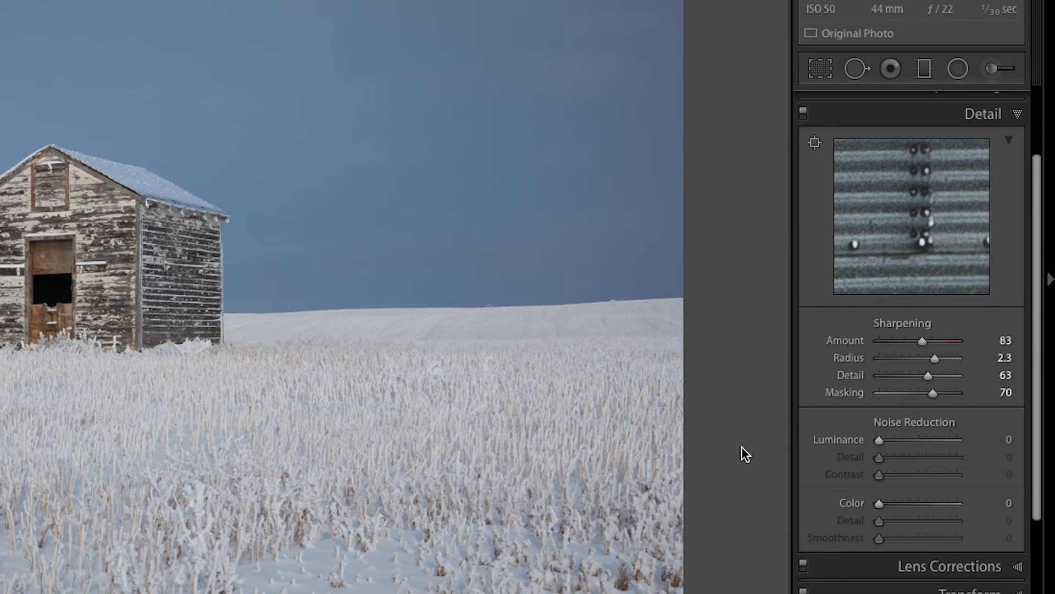
# Raise the luminance noise reduction to 100
pyautogui.moveTo(880, 441); pyautogui.dragTo(913, 440)
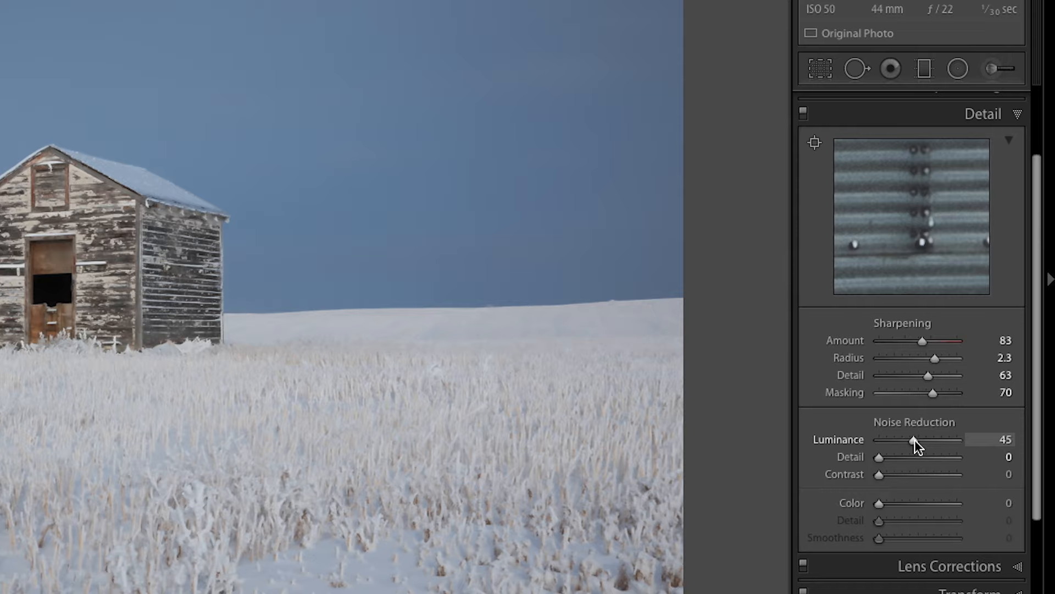
pyautogui.moveTo(913, 441)
pyautogui.mouseDown()
pyautogui.moveTo(934, 440)
pyautogui.moveTo(924, 439)
pyautogui.mouseUp()
pyautogui.moveTo(923, 438); pyautogui.dragTo(969, 439)
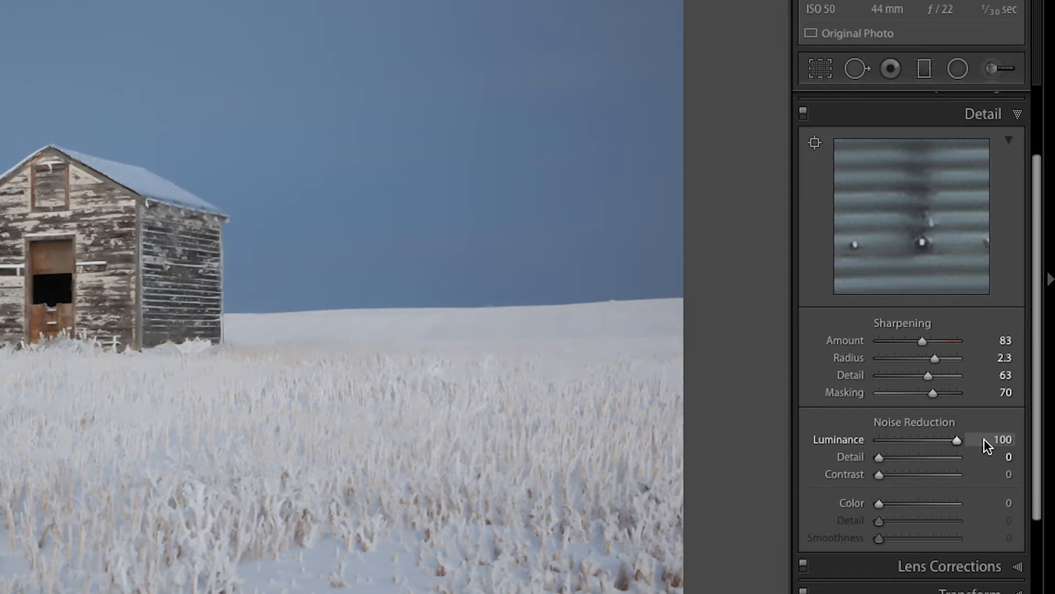